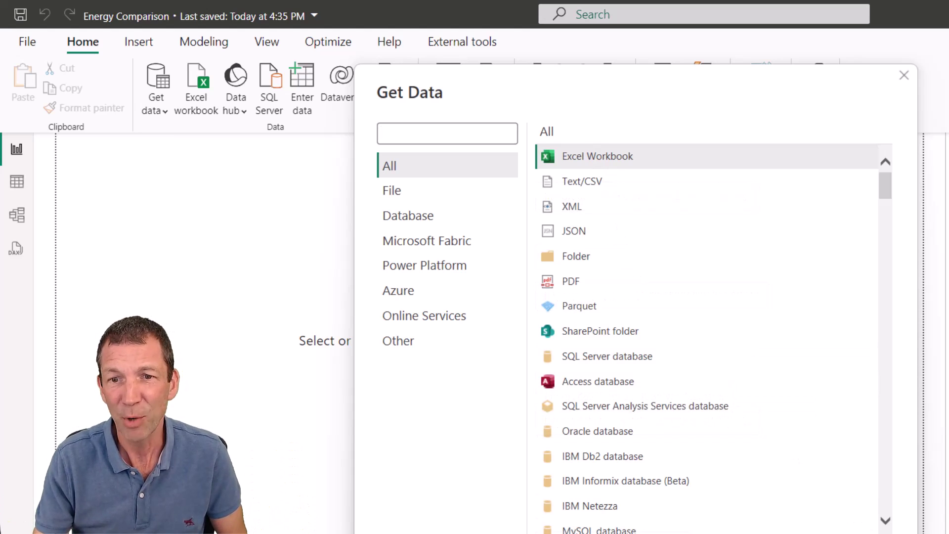
Step: Start a manually entered table with an Item column holding A, B and C
key(Escape)
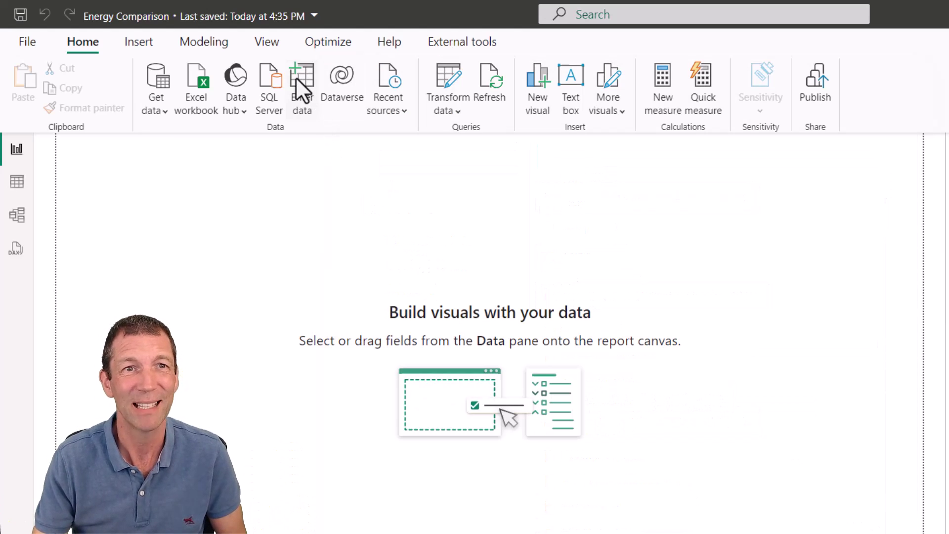
click(325, 108)
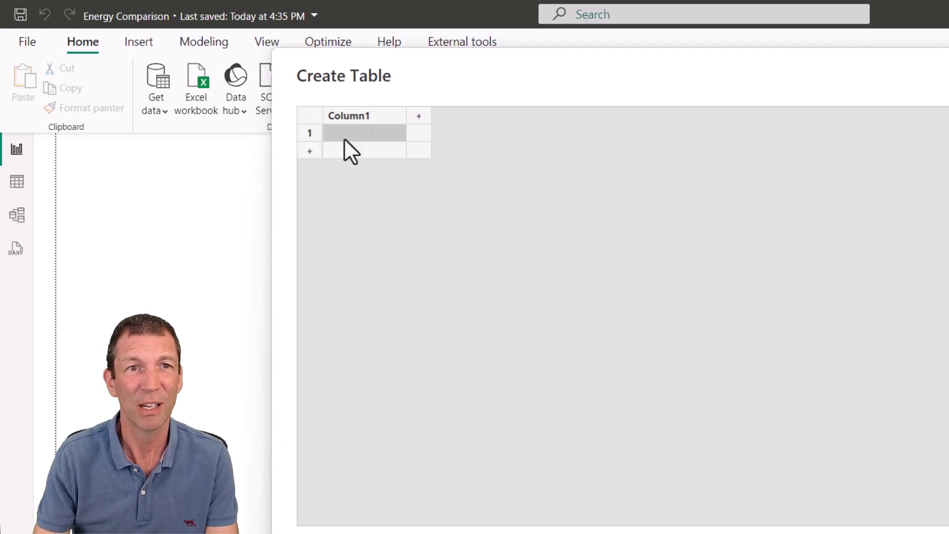
double_click(364, 116)
text(Item)
key(Return)
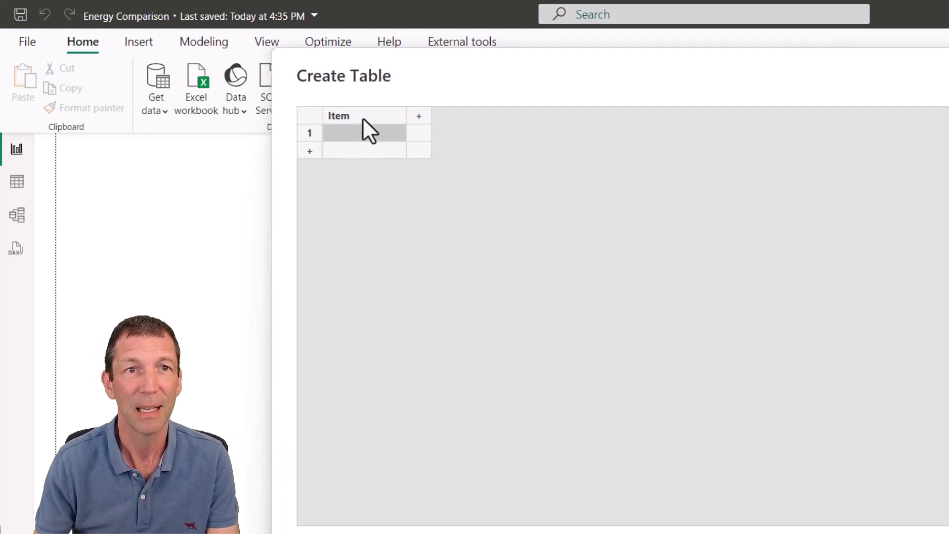
text(A)
key(Return)
text(B)
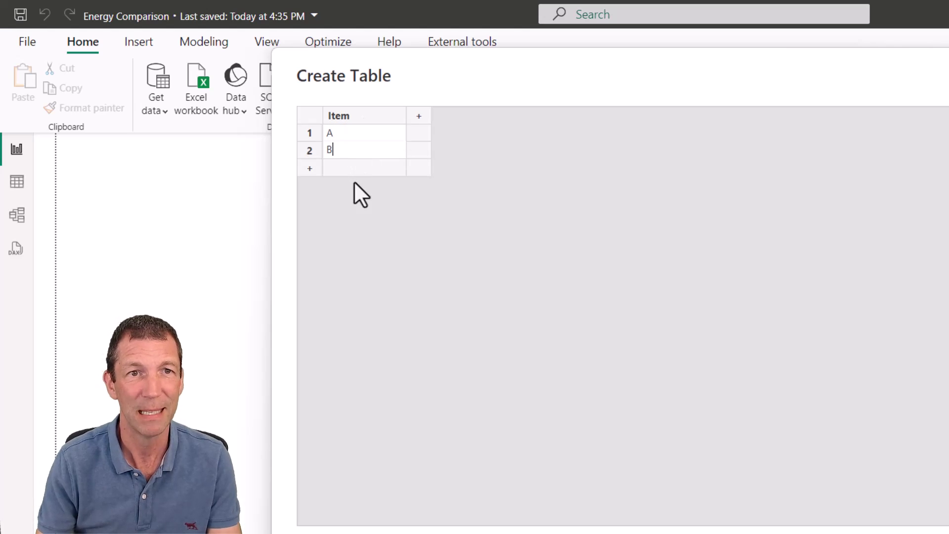
key(Return)
text(C)
Step: Add a second column named Cost holding the values 1, 2 and 3
click(419, 116)
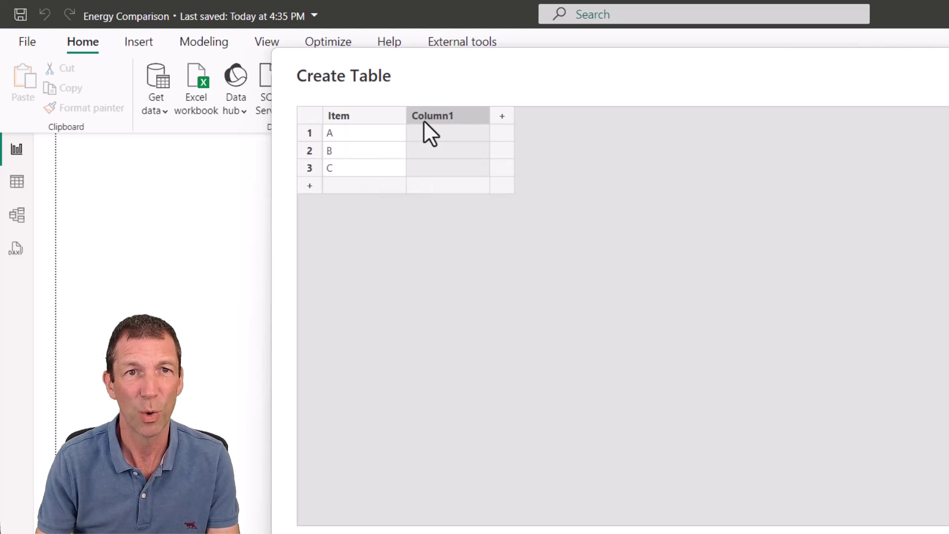
click(423, 120)
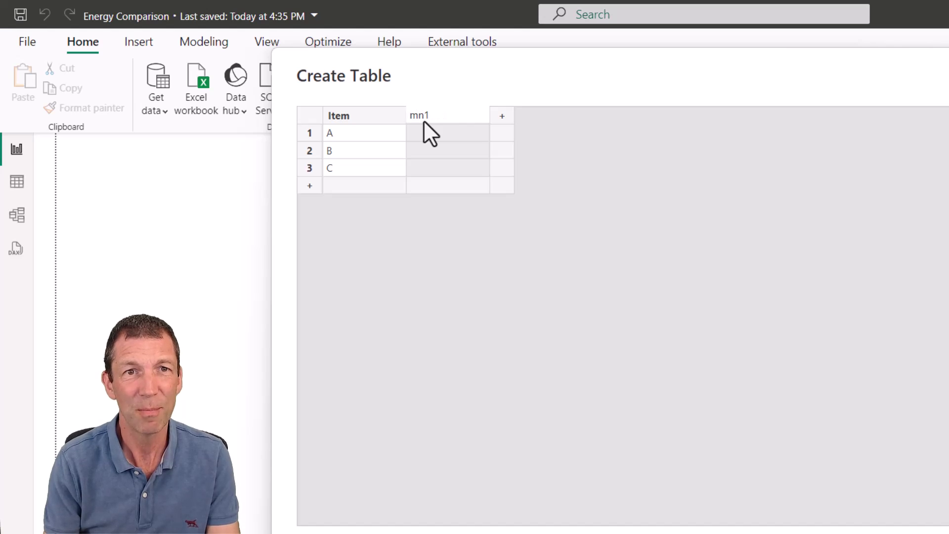
text(Cost)
key(Return)
text(1)
key(Return)
text(2)
key(Return)
text(3)
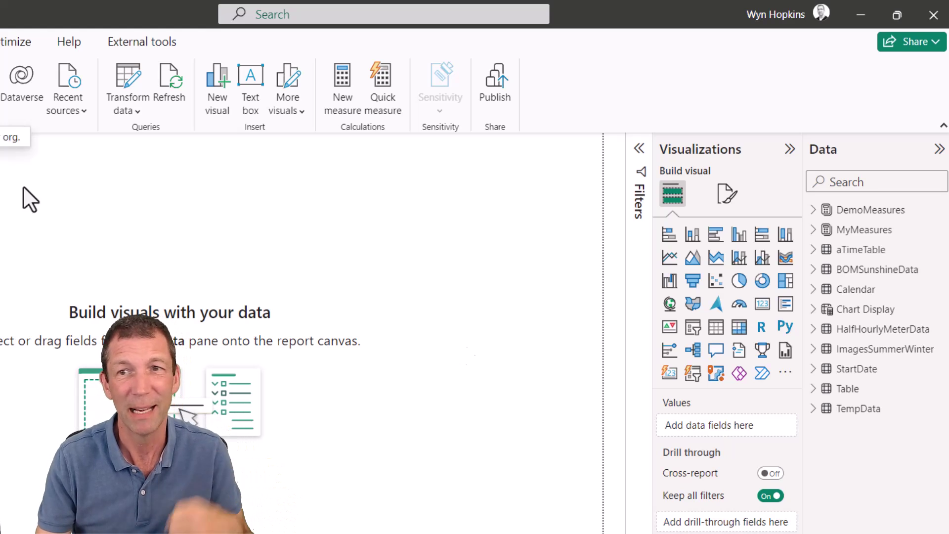
Step: Plot Item and Cost from Table as a clustered column chart
click(812, 391)
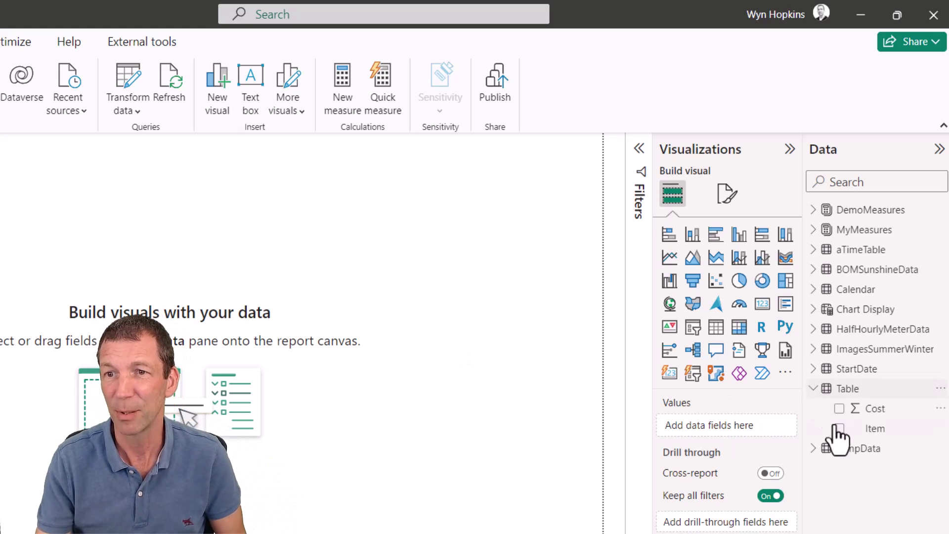
click(839, 428)
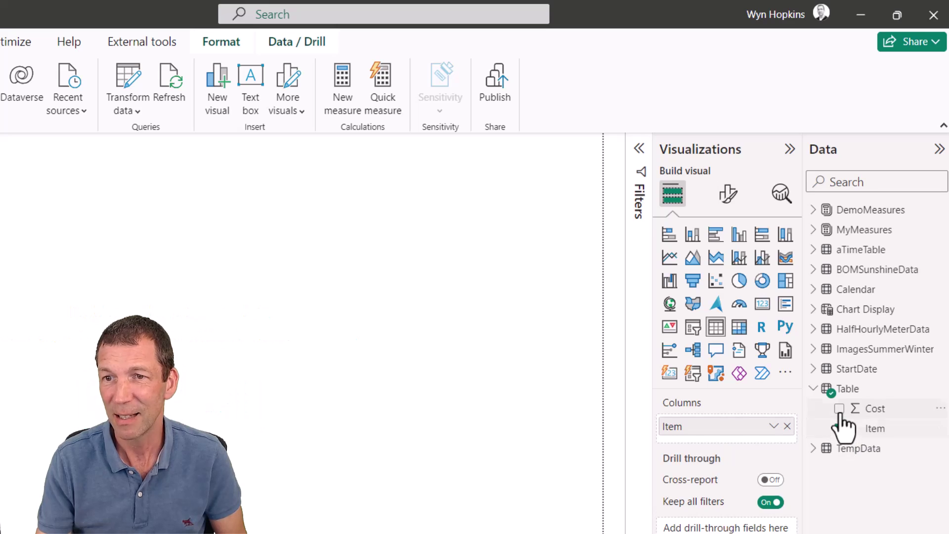
click(839, 408)
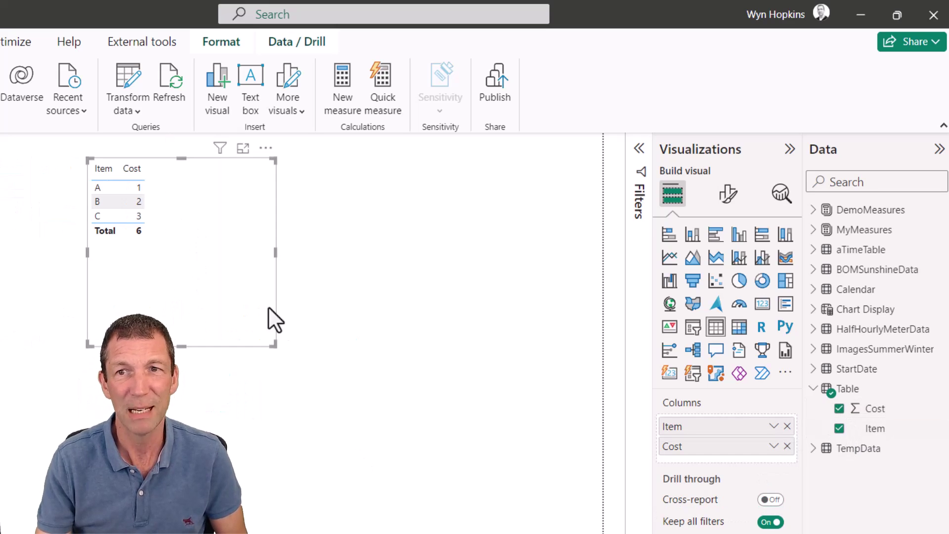
click(740, 235)
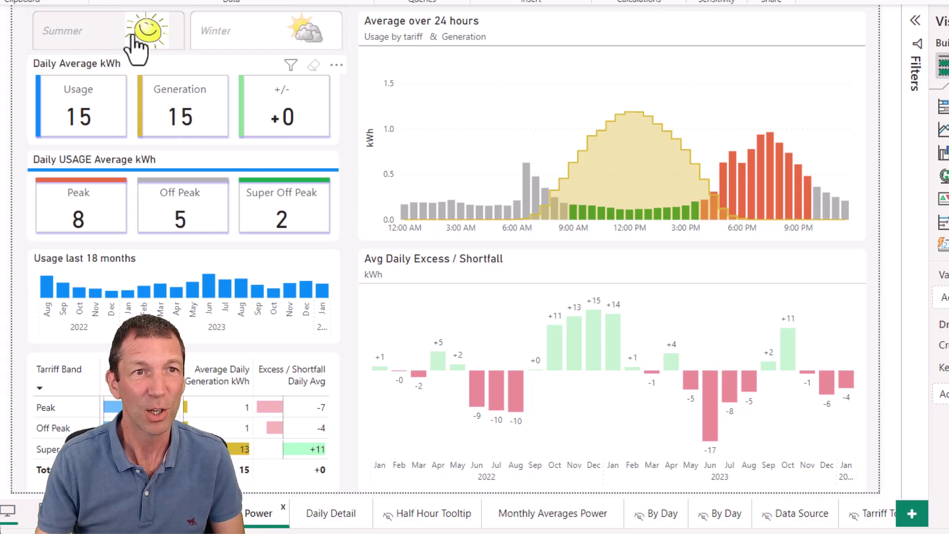
Step: Switch the season slicer from Summer to Winter
click(100, 38)
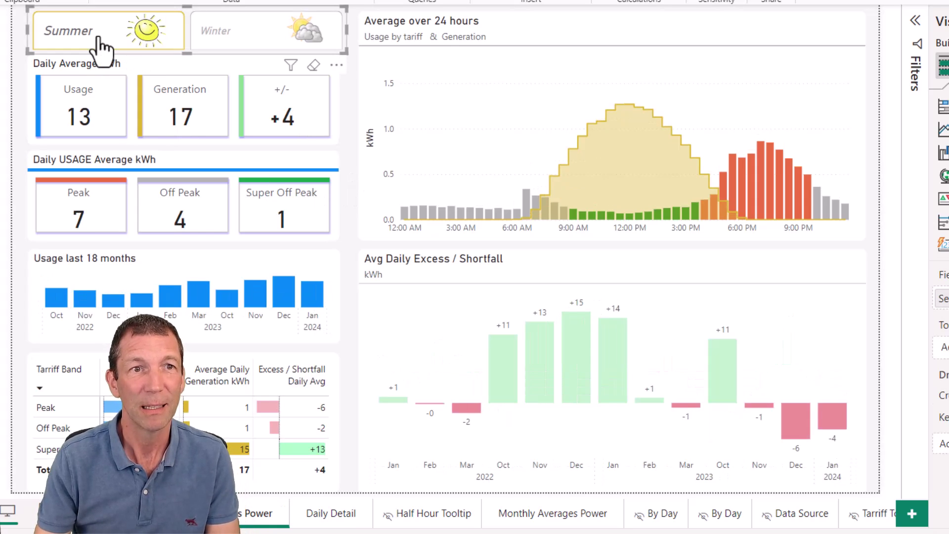
click(98, 38)
click(244, 39)
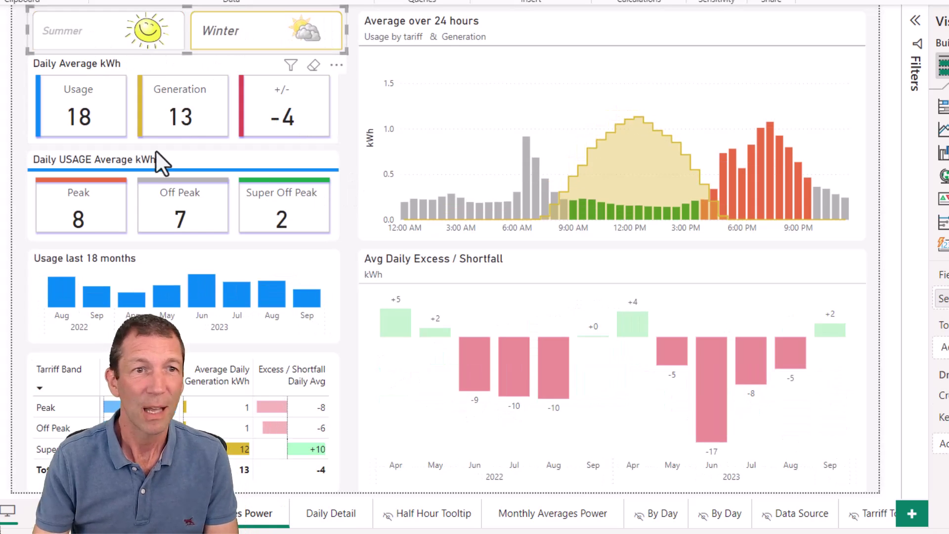
Step: Cross-filter the charts by August 2022, June 2023, then July 2023 usage
click(64, 289)
mouse_move(210, 294)
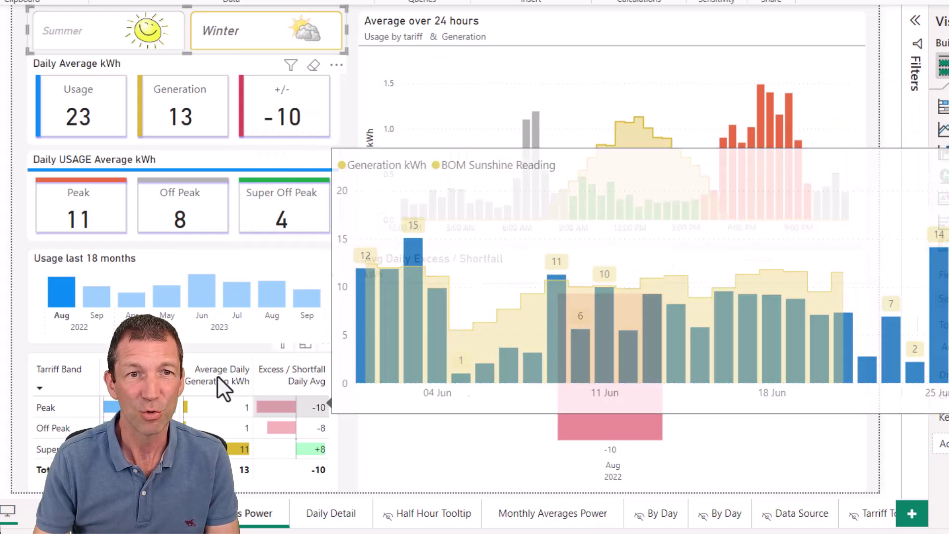
click(601, 404)
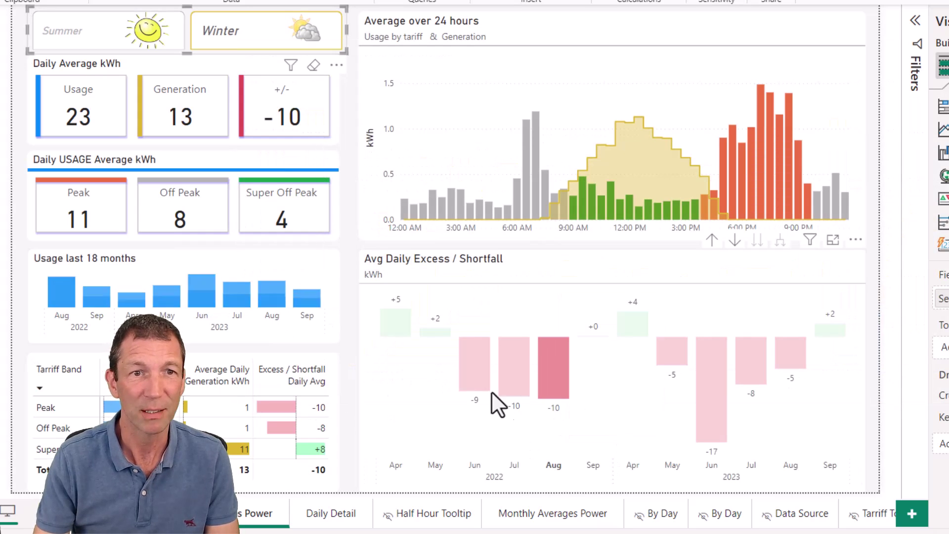
click(710, 378)
click(756, 371)
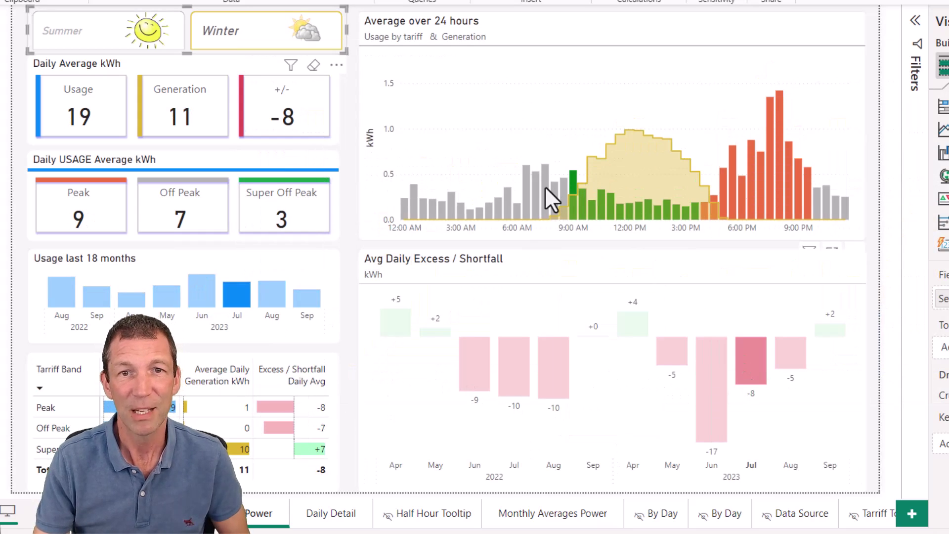
mouse_move(546, 187)
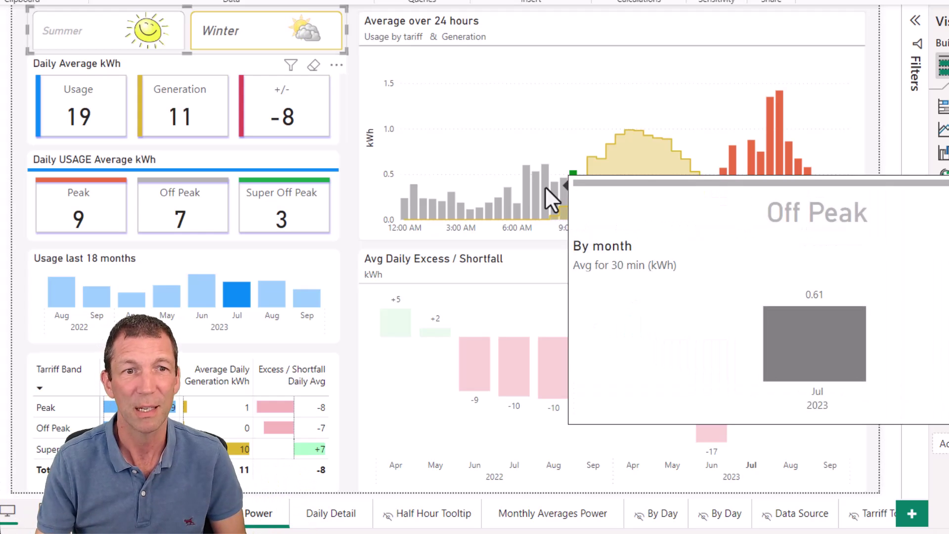
click(237, 298)
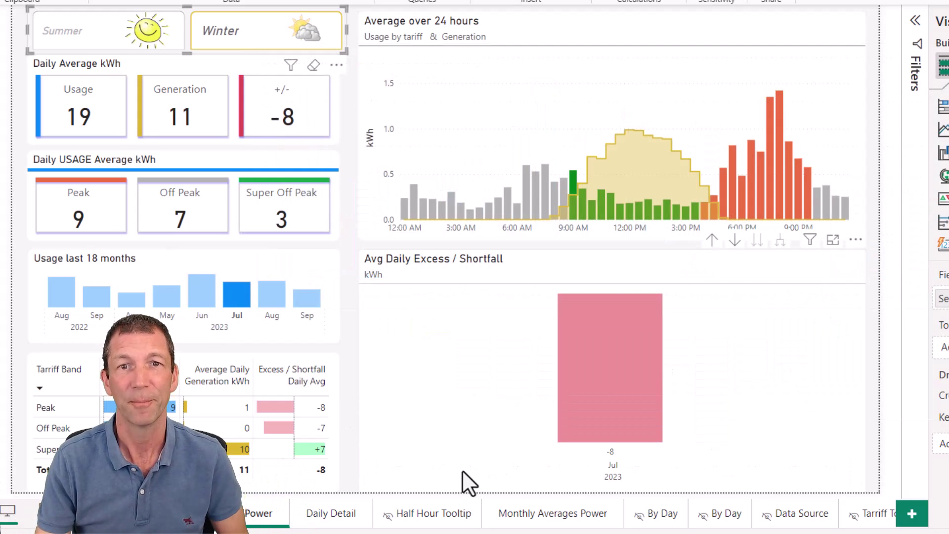
mouse_move(575, 326)
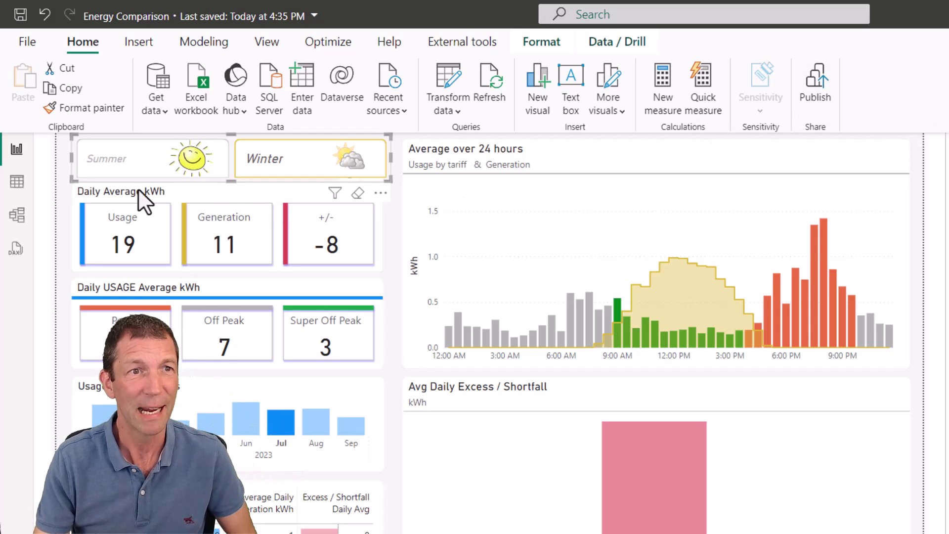
click(18, 216)
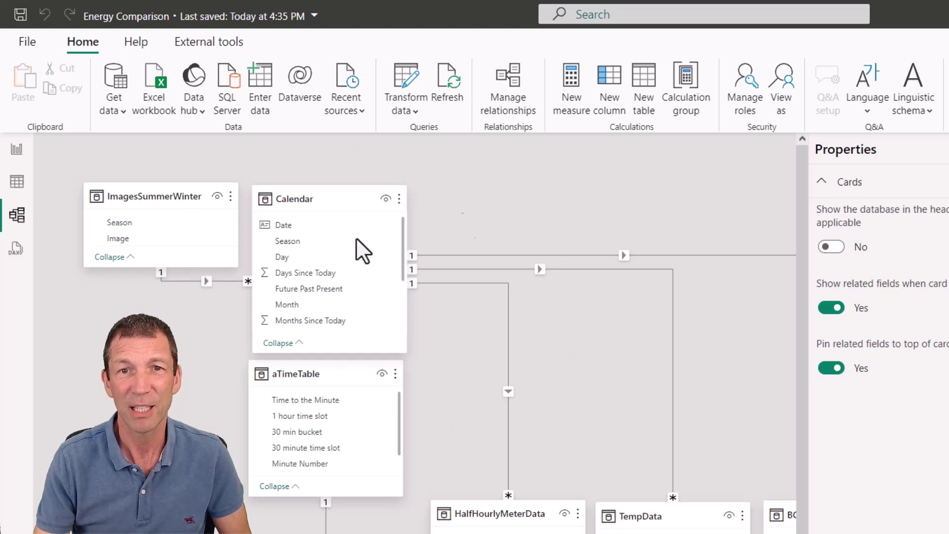
scroll(364, 249, right, 6)
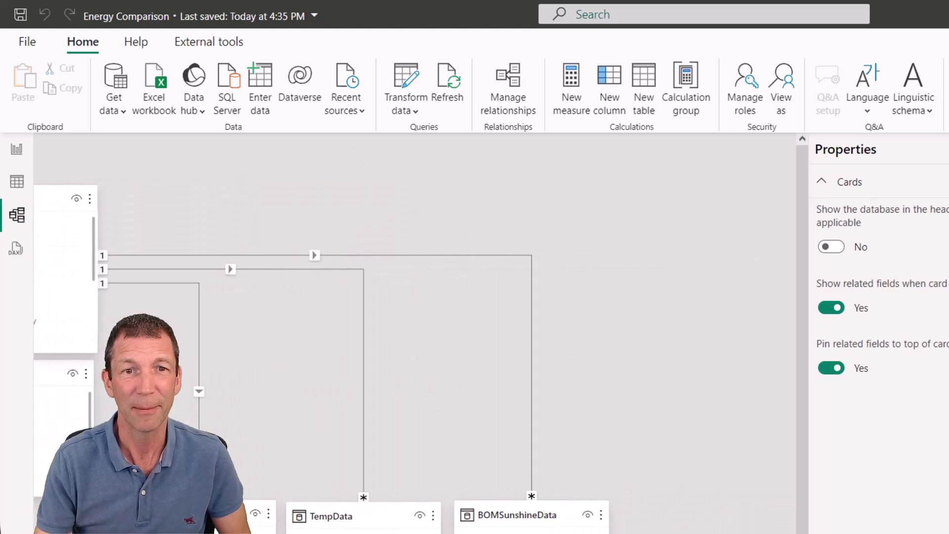
scroll(414, 336, left, 5)
scroll(488, 482, down, 1)
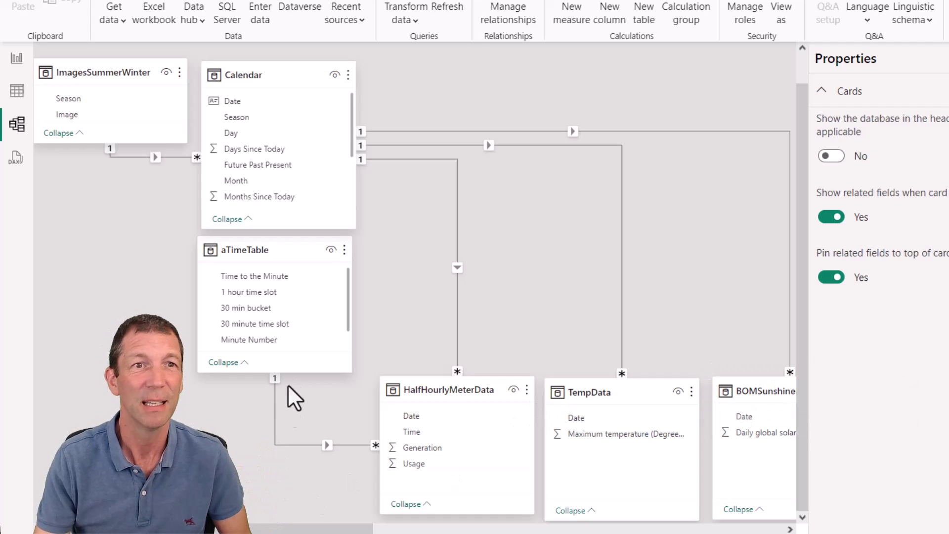
scroll(294, 321, up, 1)
mouse_move(255, 95)
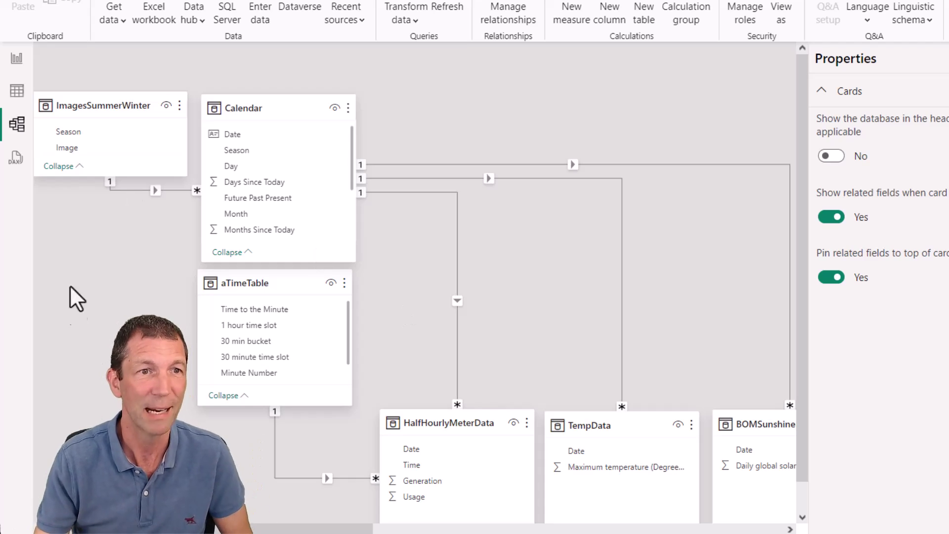
click(16, 59)
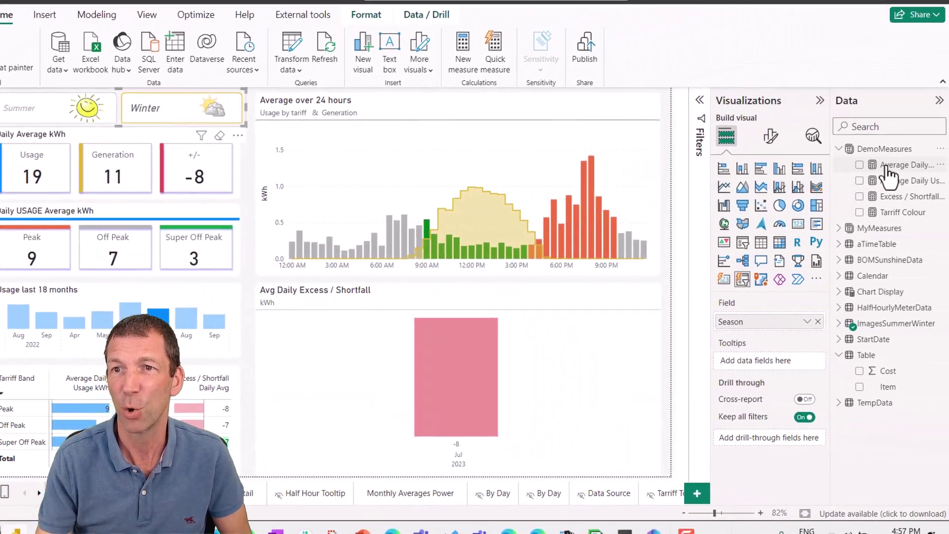
Step: Show formulas for Average Daily Generation, Average Daily Usage and Average 30 min Generation kWh
click(886, 166)
click(886, 182)
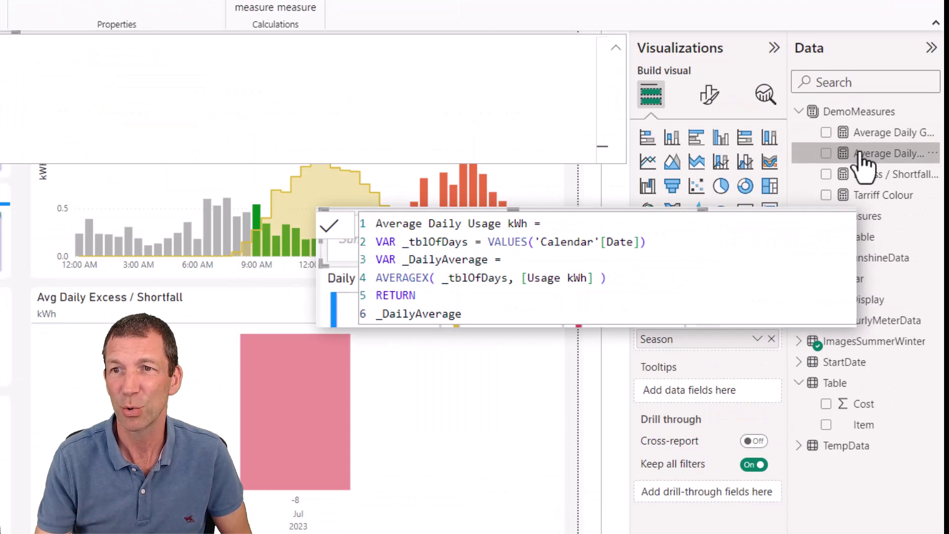
click(811, 217)
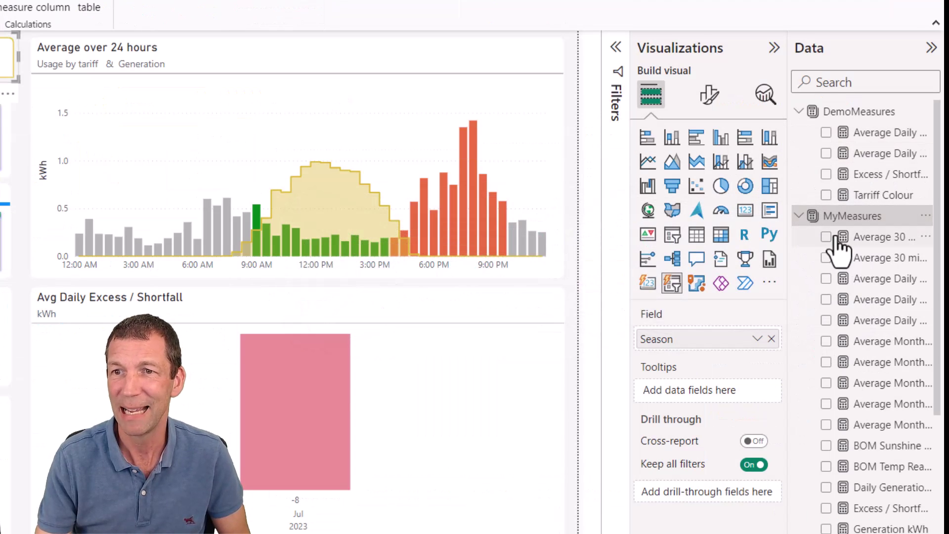
click(837, 241)
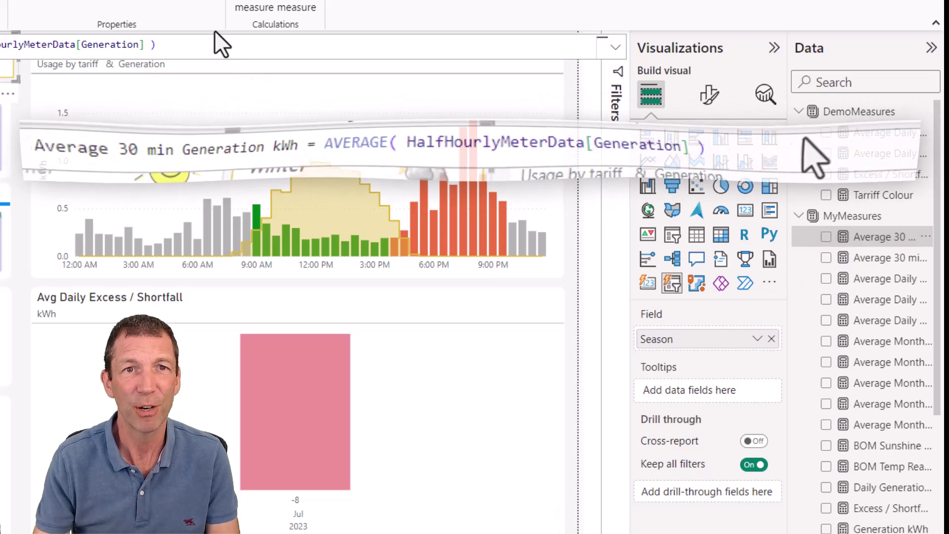
ctrl+scroll(232, 44, up, 2)
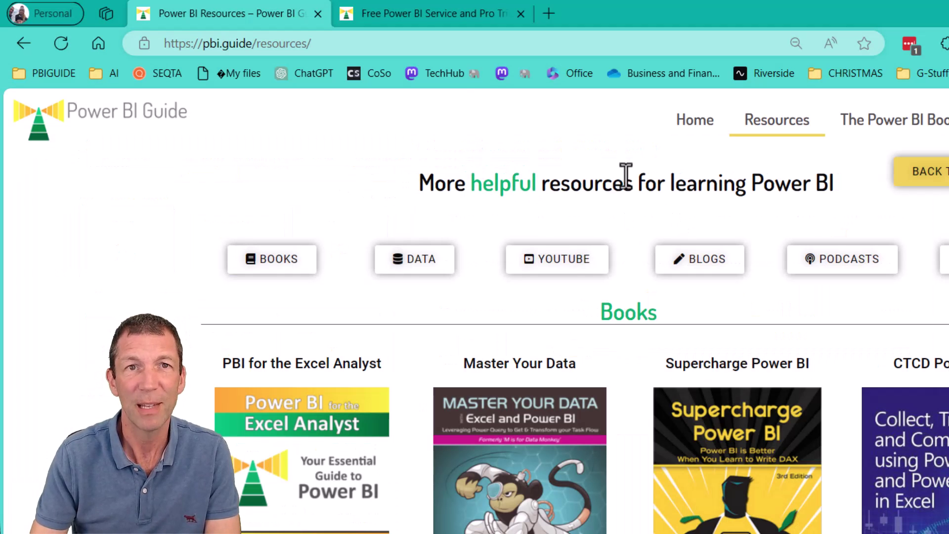
Step: Switch to the Microsoft 365 Developer Program page and browse its feature cards
click(375, 13)
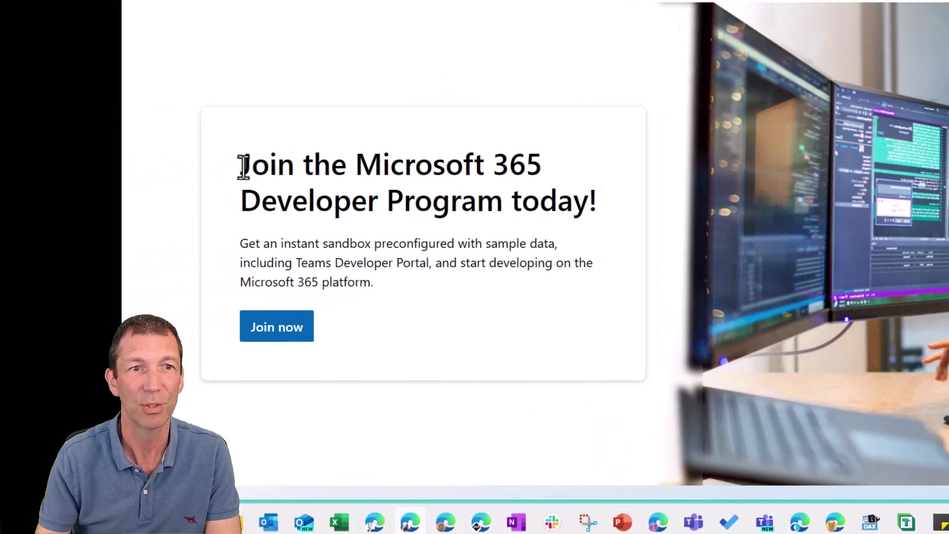
scroll(302, 215, down, 5)
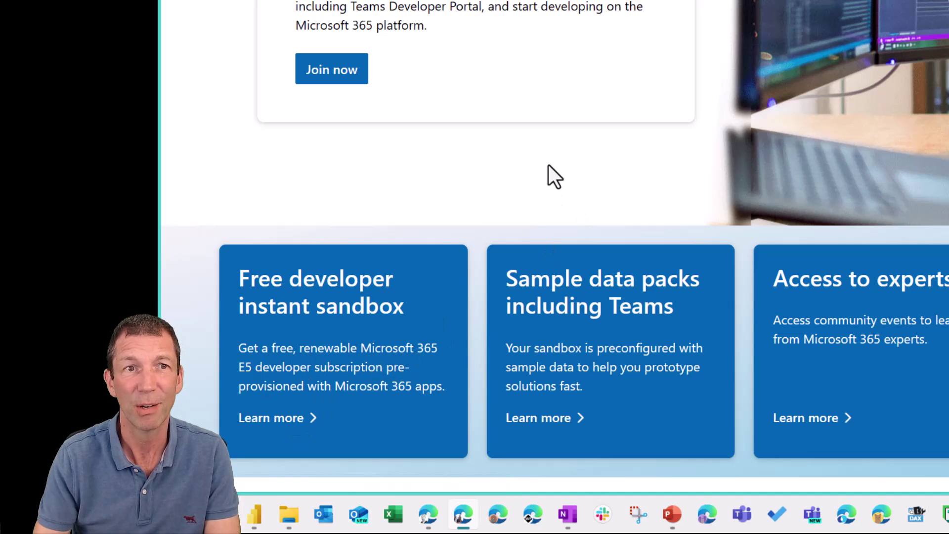
scroll(548, 164, up, 5)
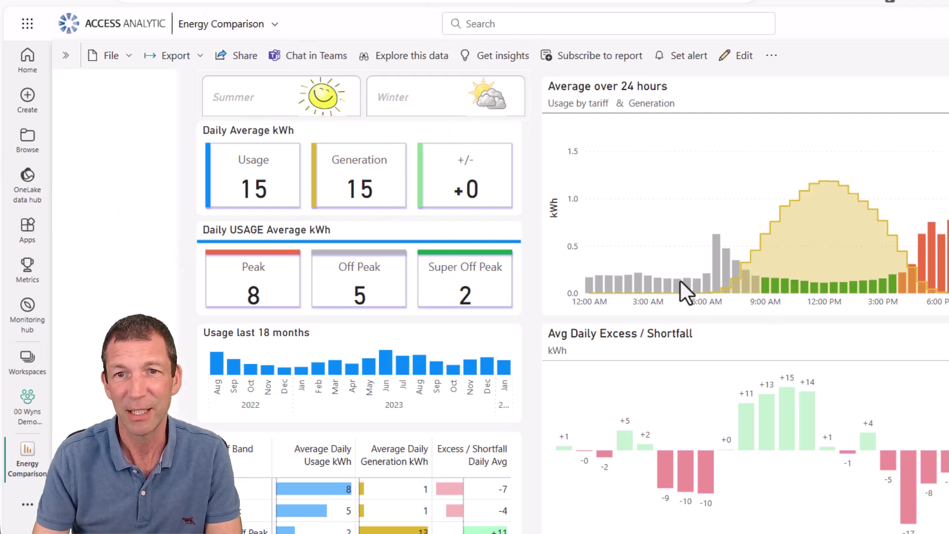
Step: Review the Energy Comparison report's Share link settings and close them without sending
mouse_move(715, 265)
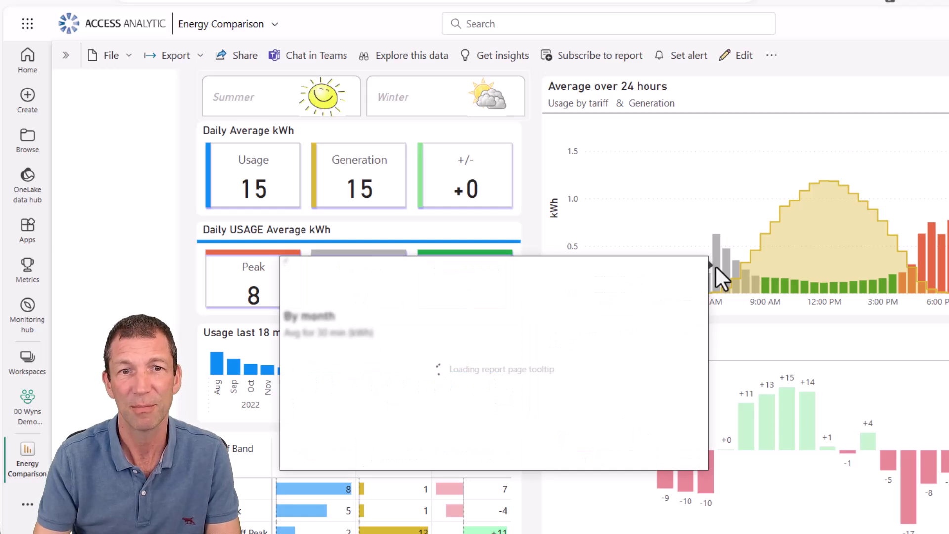
click(238, 72)
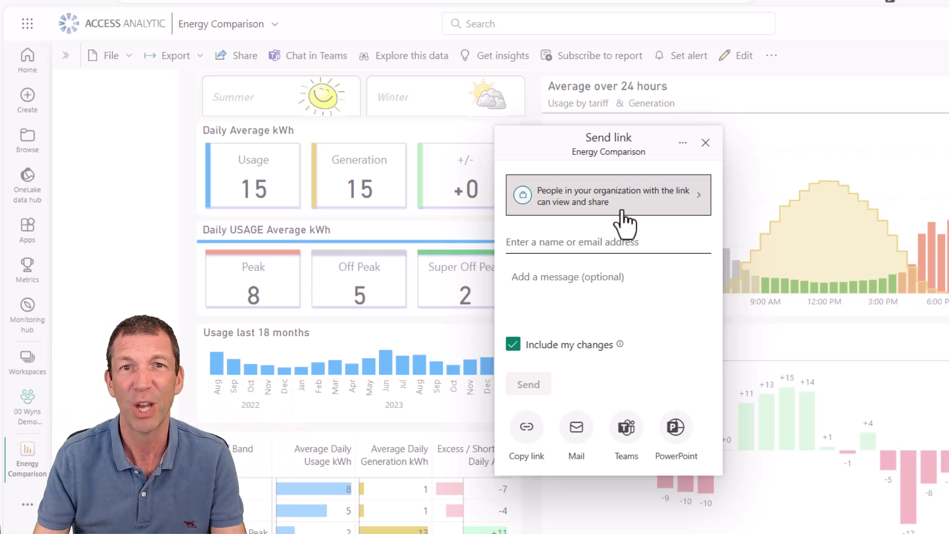
key(Escape)
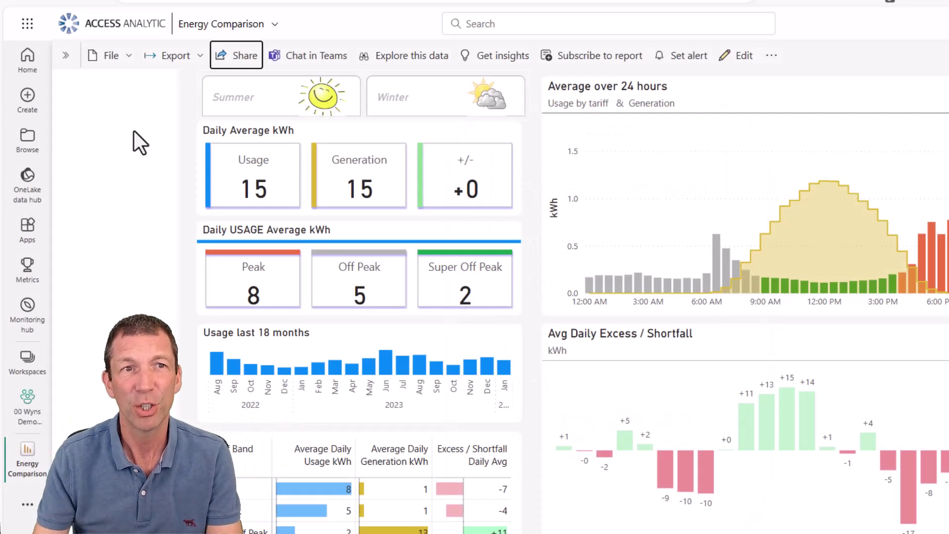
Step: Open the demo workspace and view the item types offered under New
click(30, 418)
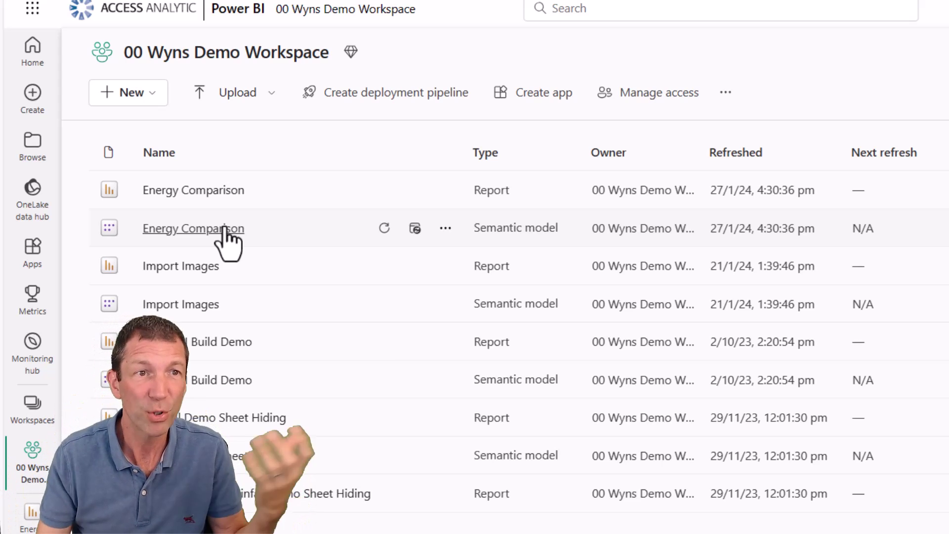
click(143, 94)
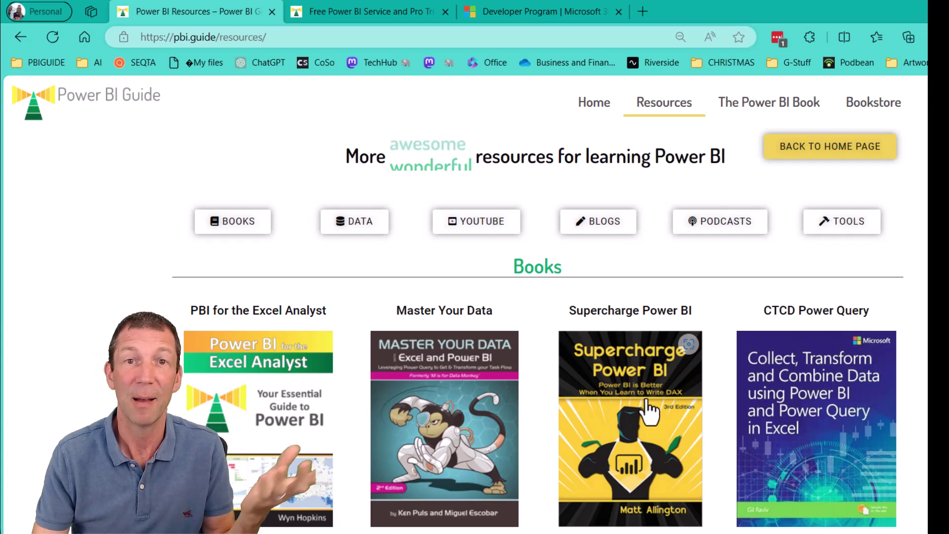
Step: Scroll through the Books, Practice Data, YouTube Channels and Blogs sections of pbi.guide/resources
scroll(648, 414, down, 3)
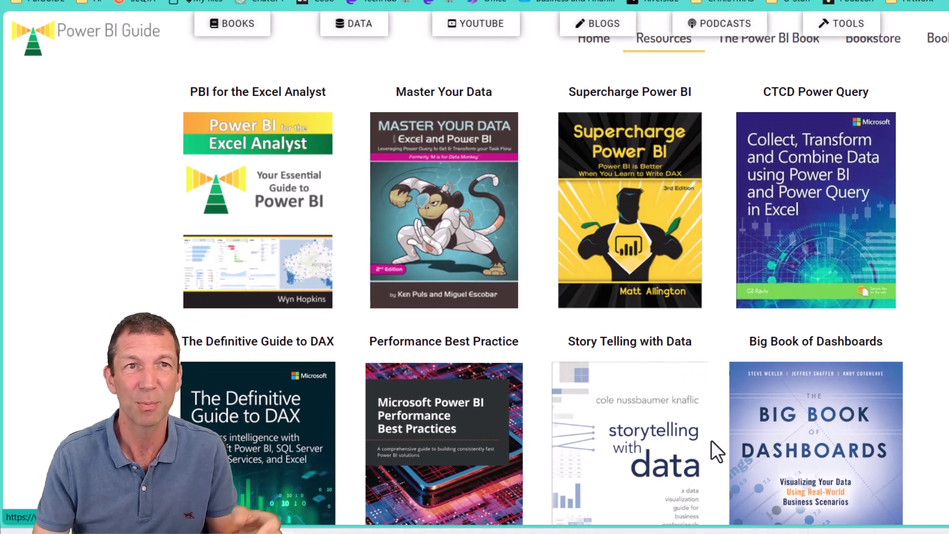
scroll(593, 400, down, 2)
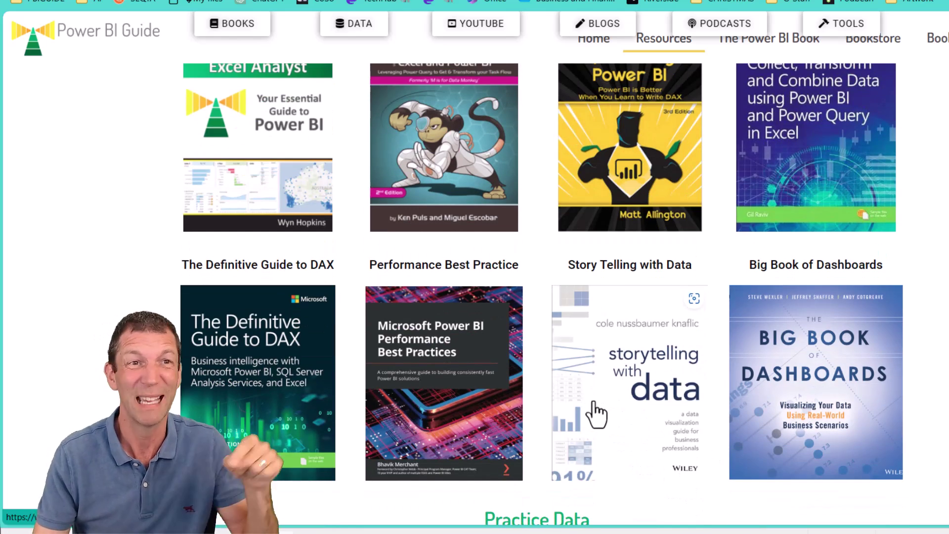
scroll(595, 409, down, 4)
scroll(596, 405, down, 3)
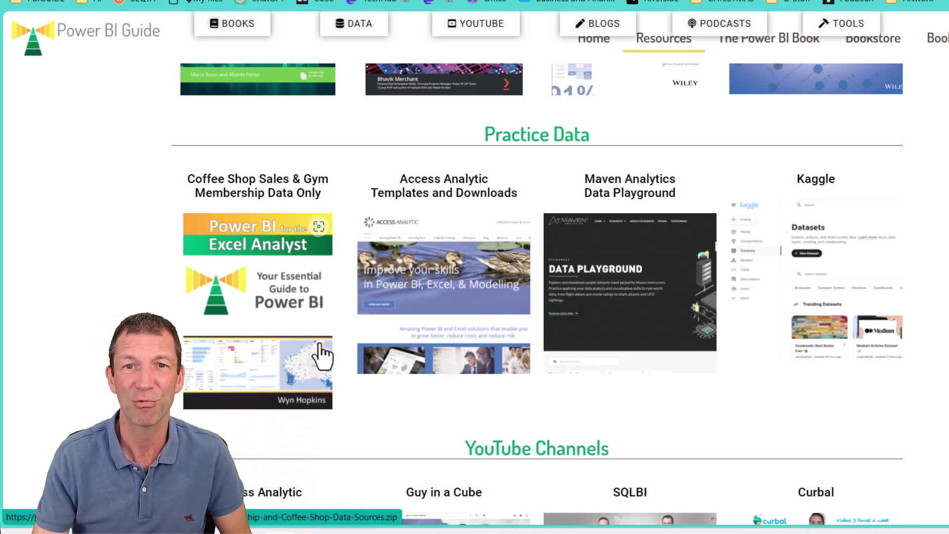
scroll(328, 355, down, 3)
scroll(328, 354, down, 3)
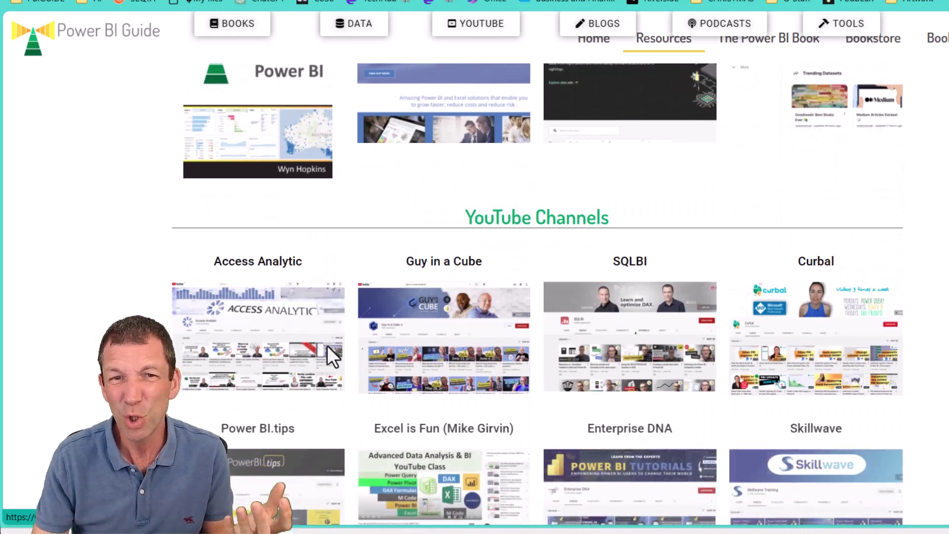
scroll(537, 254, down, 2)
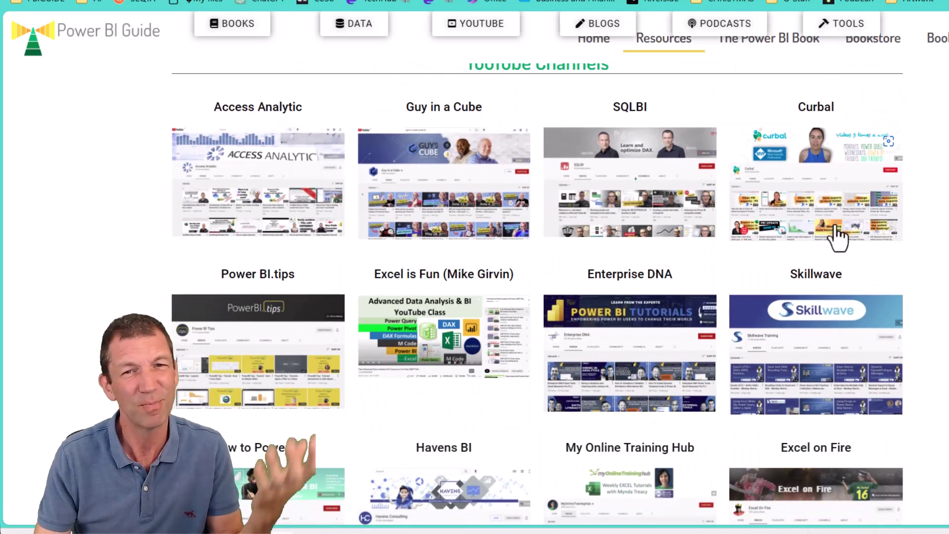
scroll(791, 264, down, 2)
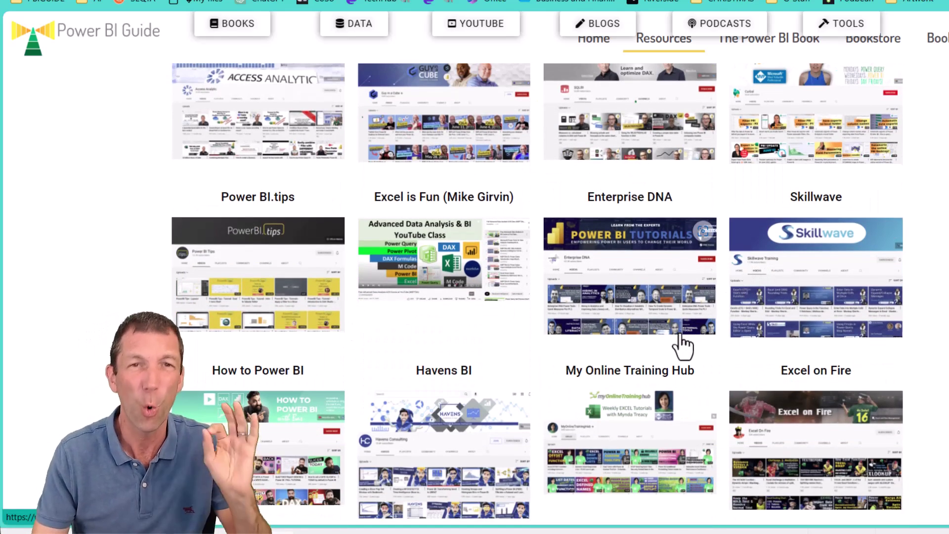
scroll(677, 346, down, 8)
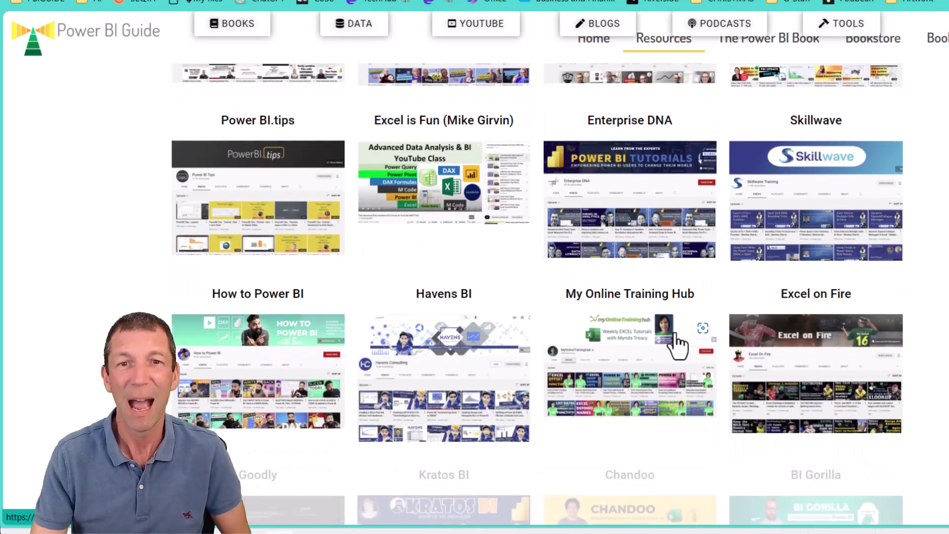
scroll(659, 343, down, 3)
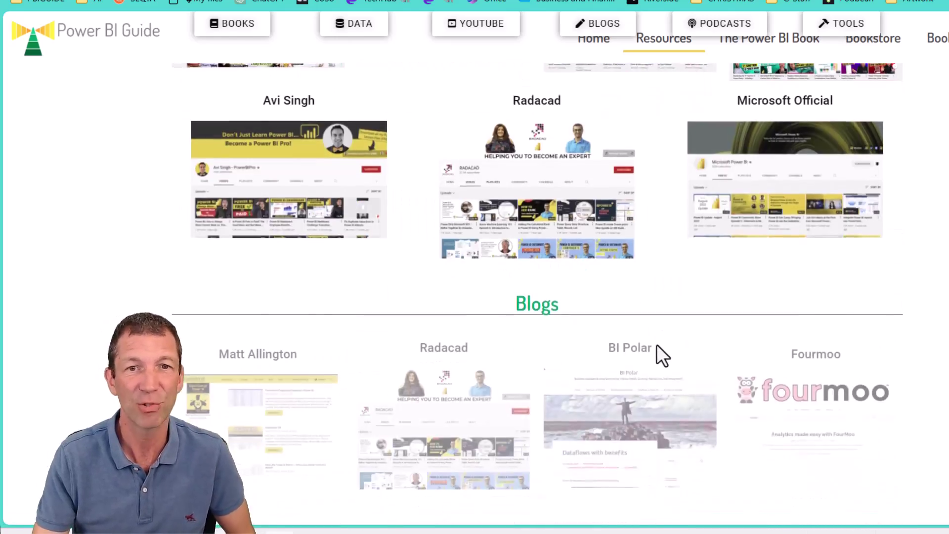
scroll(656, 344, up, 10)
scroll(594, 289, up, 8)
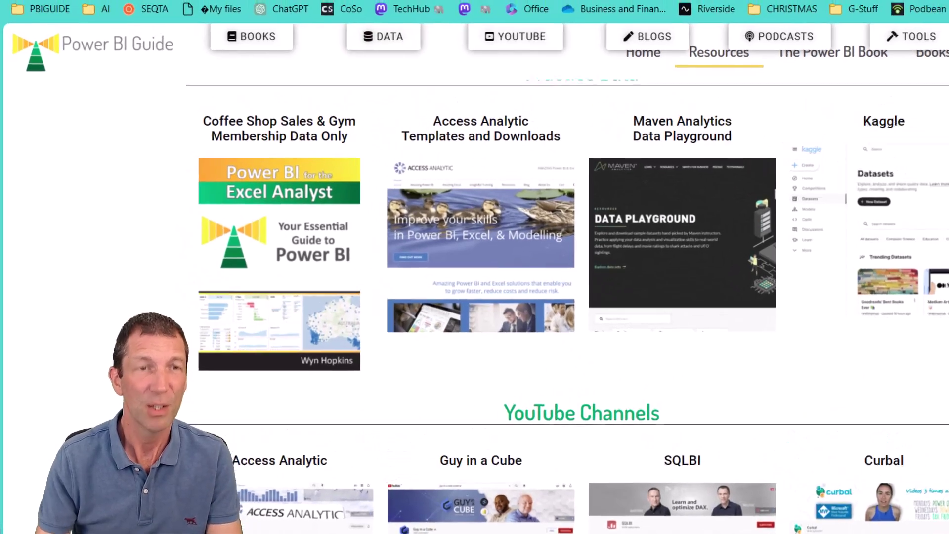
Step: Search the web for 'power bi microsoft learn'
click(529, 13)
text(po)
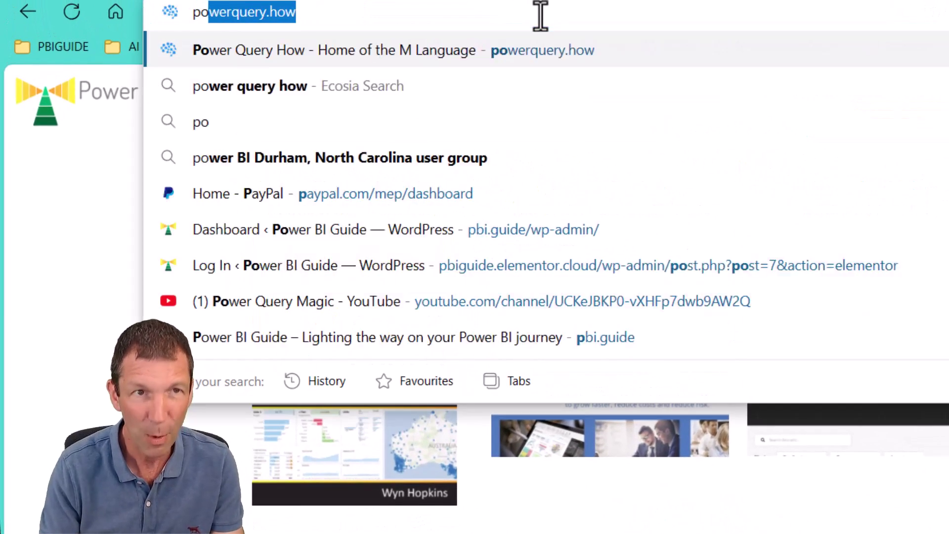
text(wer bi microsoft)
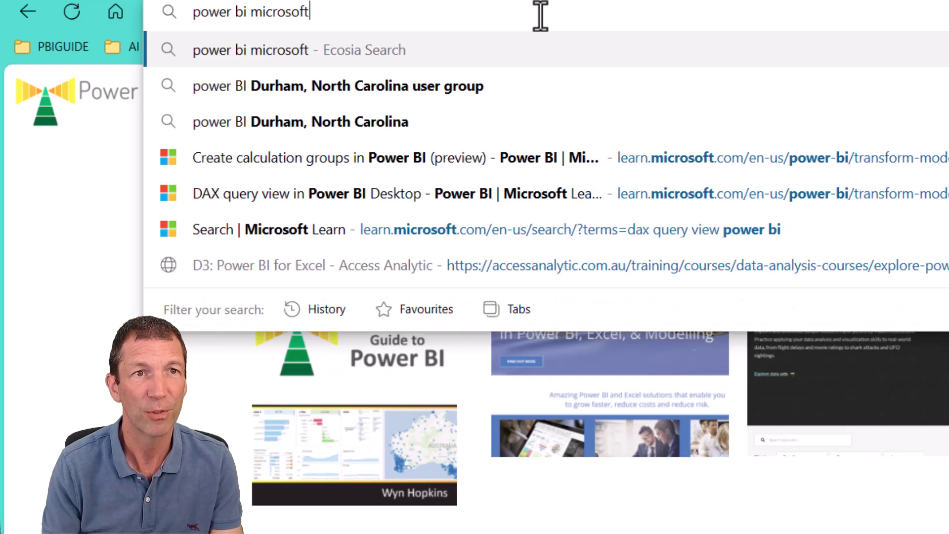
text( learn)
key(Return)
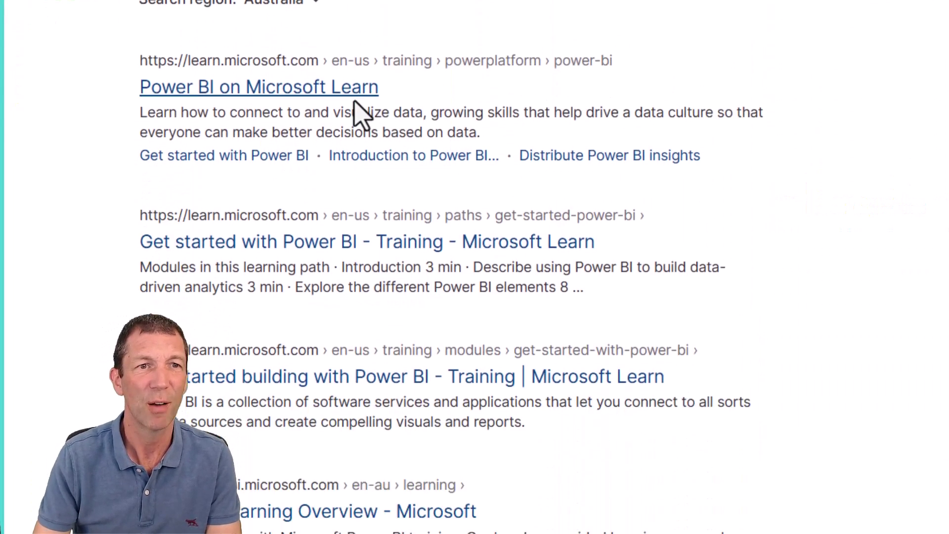
scroll(610, 74, down, 5)
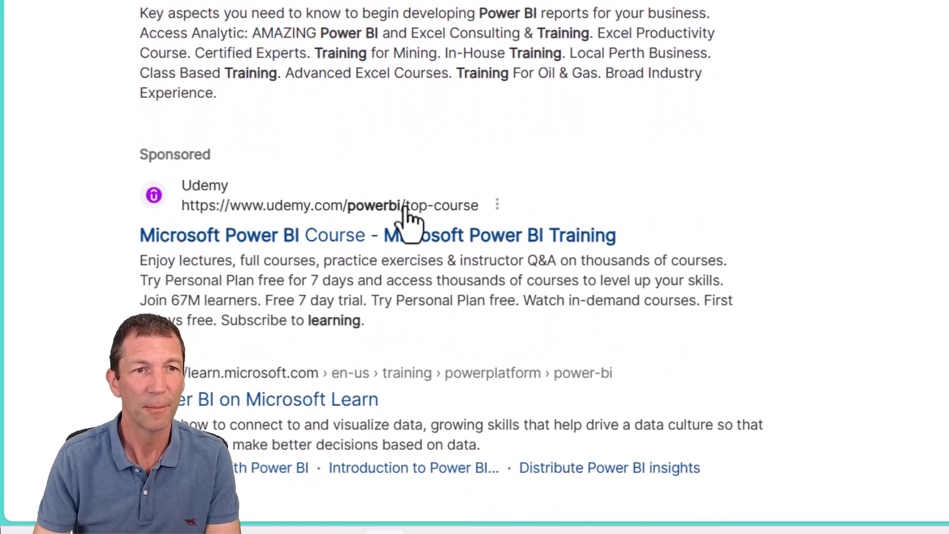
scroll(405, 218, down, 5)
Step: Open Power BI on Microsoft Learn and scroll to its beginner learning paths
click(370, 82)
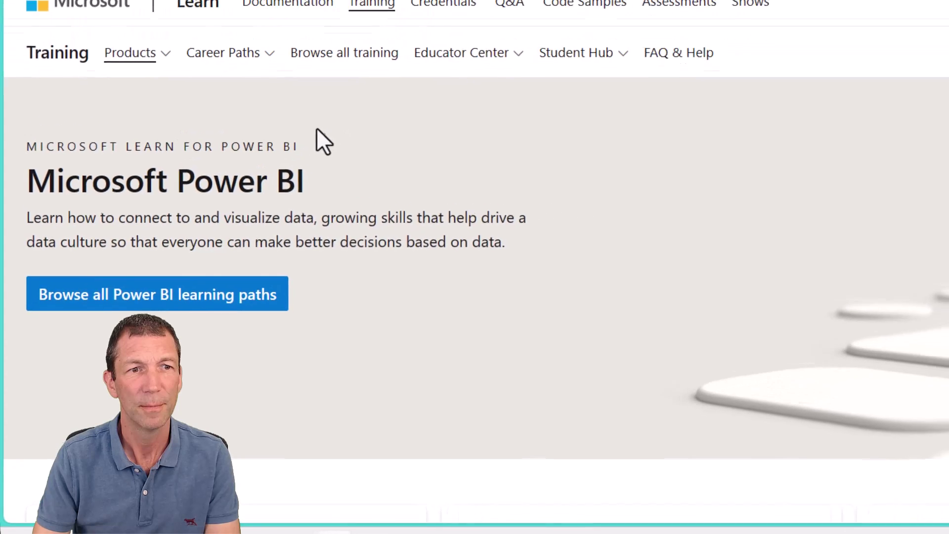
scroll(317, 131, down, 5)
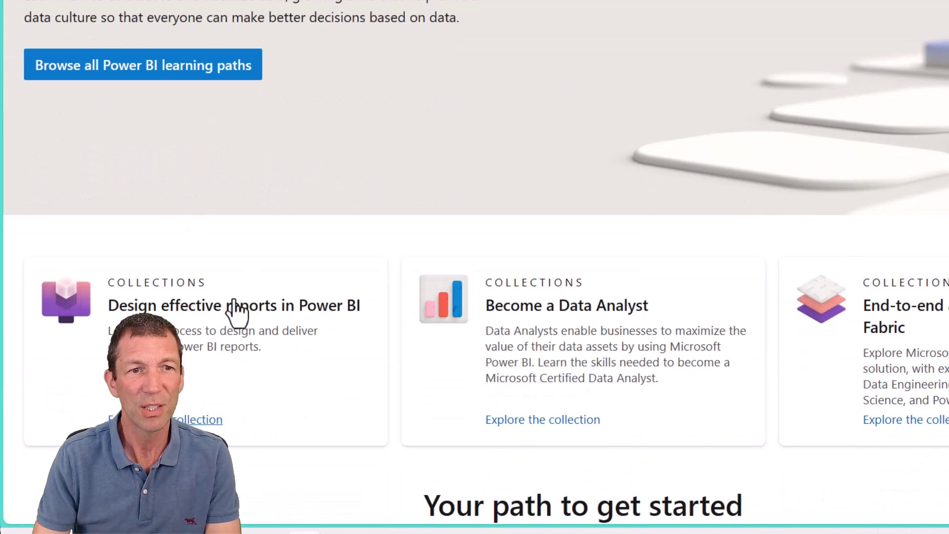
scroll(352, 318, down, 5)
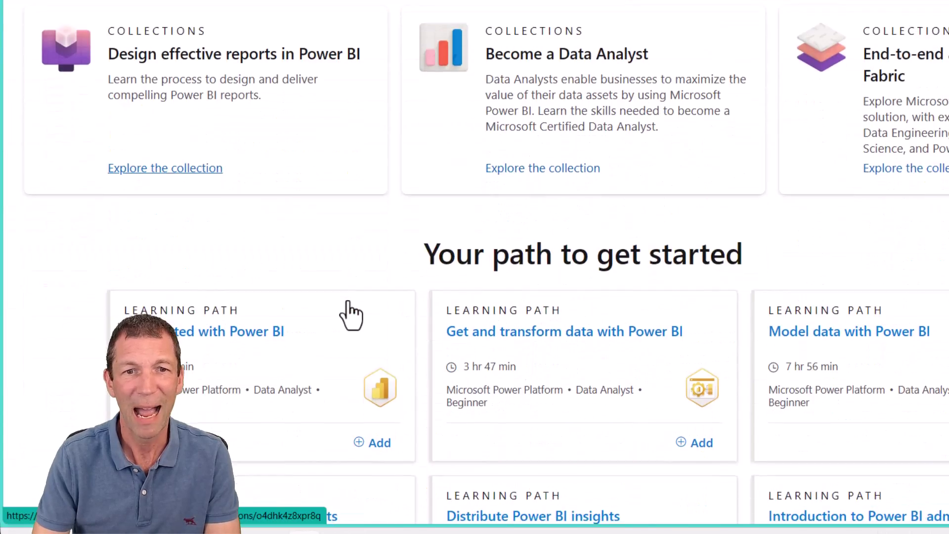
scroll(222, 366, down, 2)
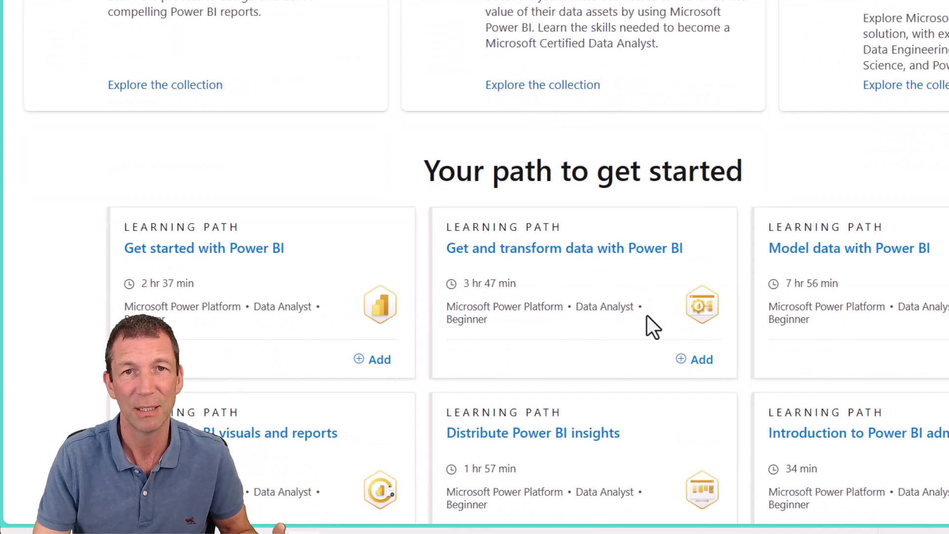
scroll(646, 317, up, 3)
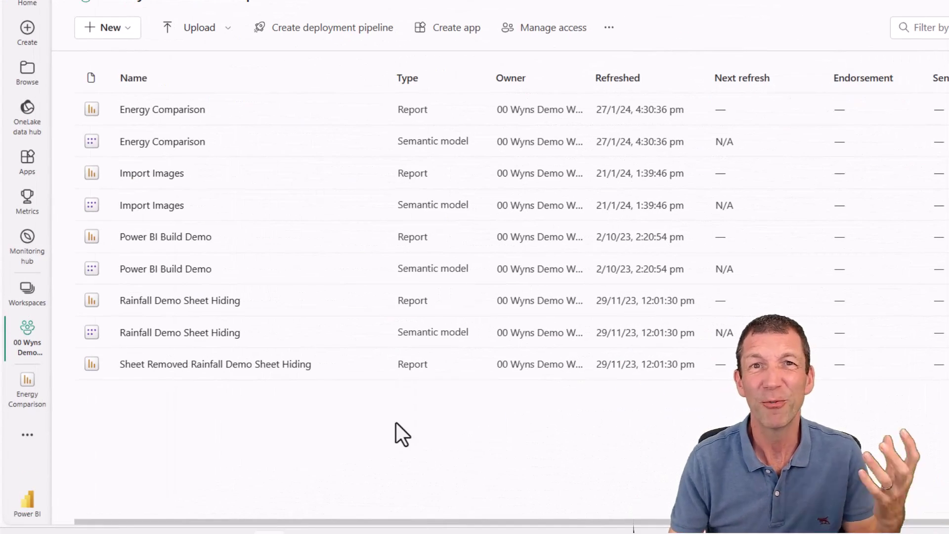
Step: Go to the Microsoft Fabric home page from the bottom-left experience switcher
click(28, 505)
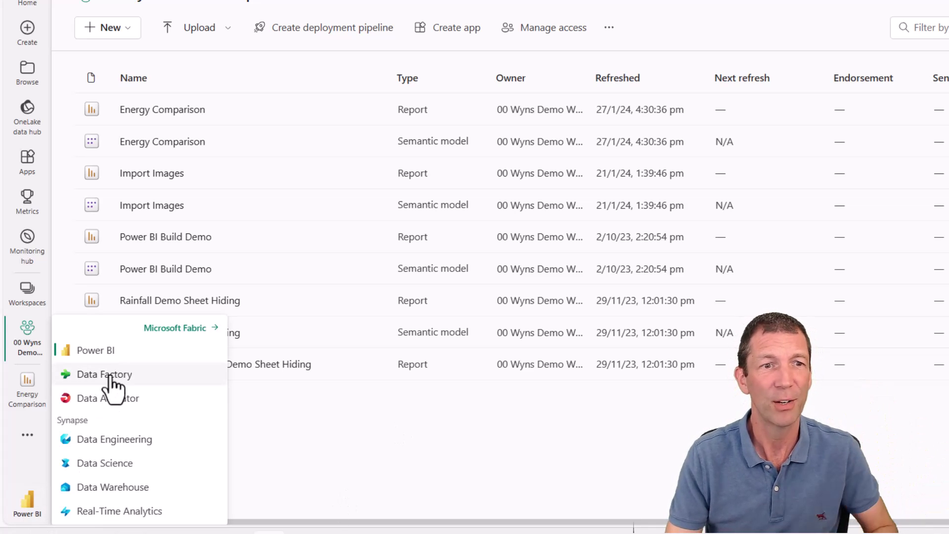
click(176, 328)
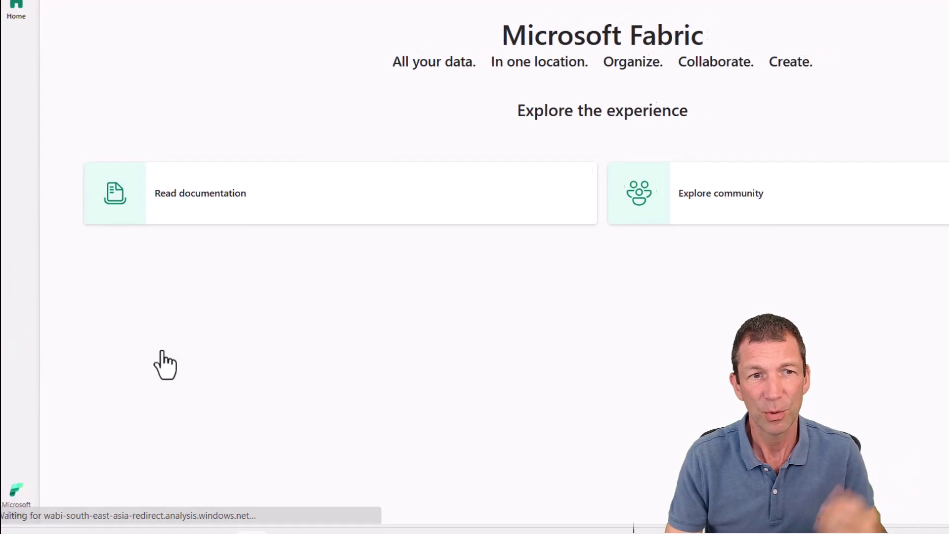